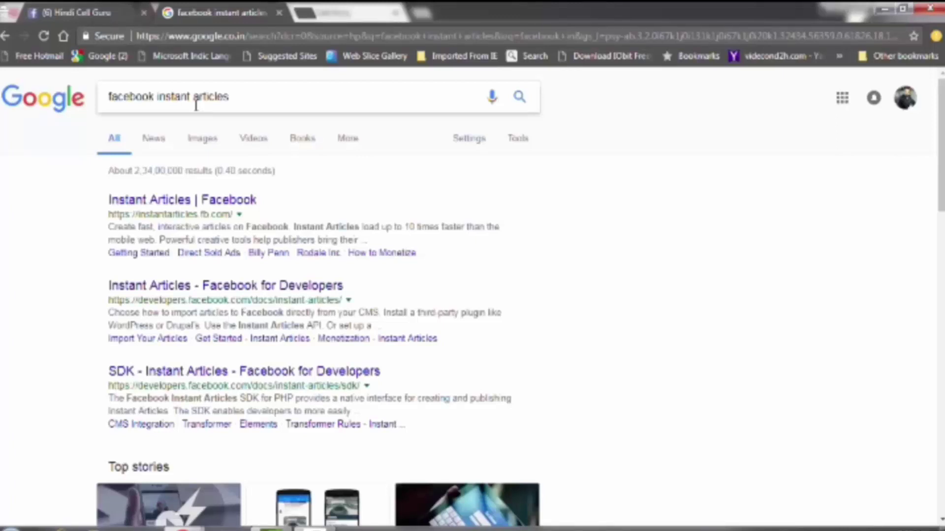
Open the Facebook Instant Articles site from the search results and start the Instant Articles sign-up
{"action": "left_click", "coordinate": [224, 206]}
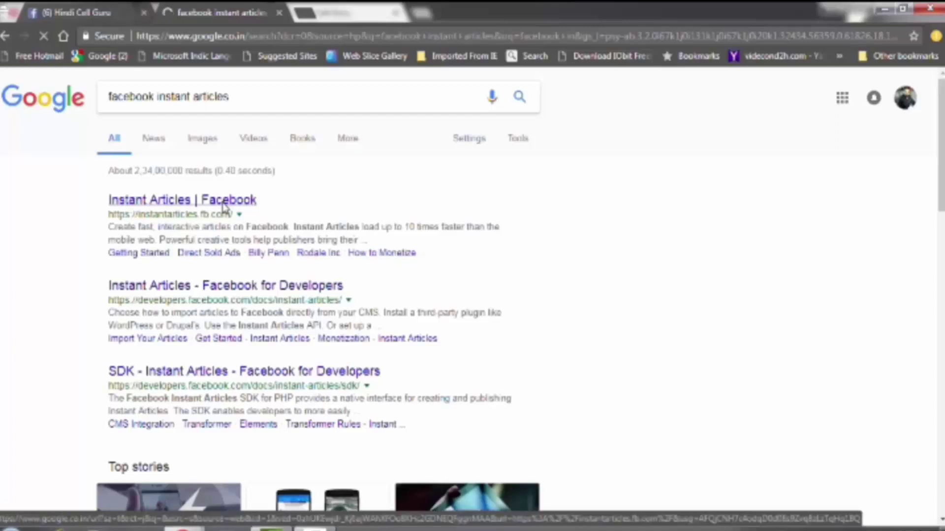
{"action": "left_click", "coordinate": [79, 12]}
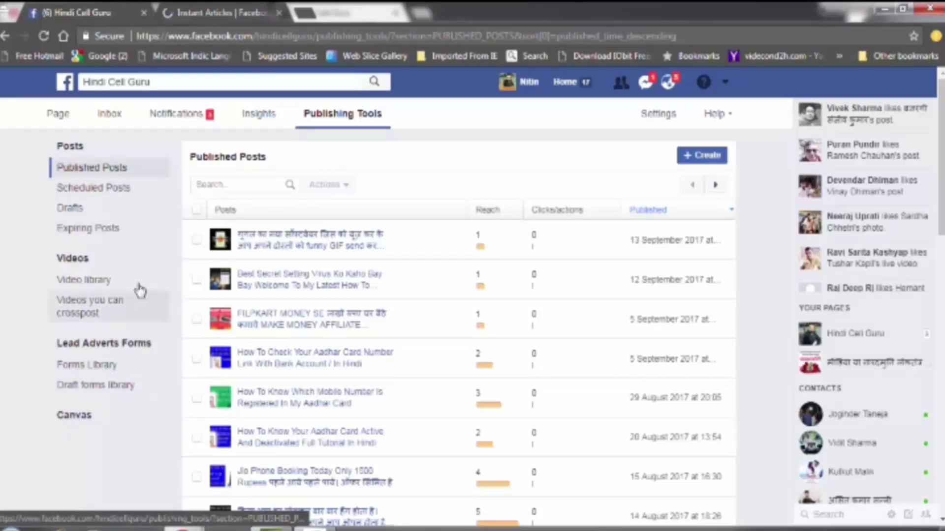
{"action": "left_click", "coordinate": [258, 15]}
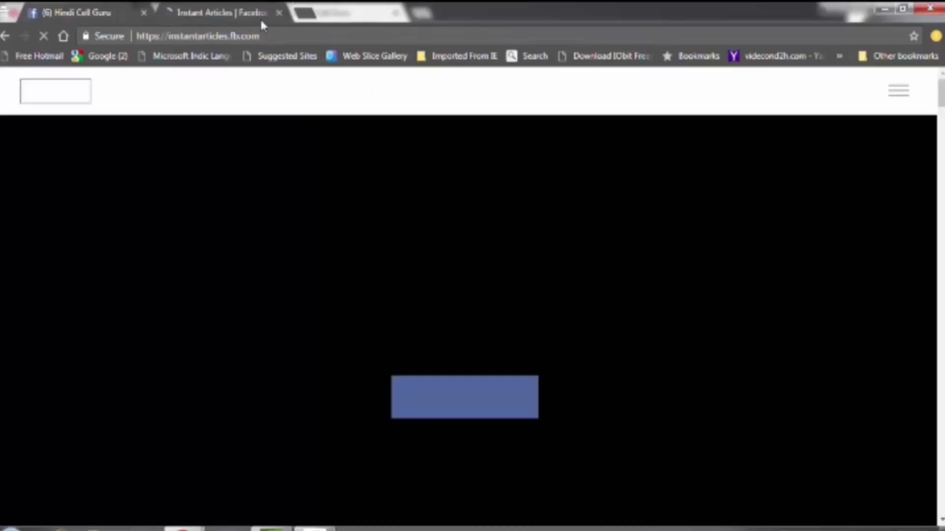
{"action": "left_click", "coordinate": [497, 397]}
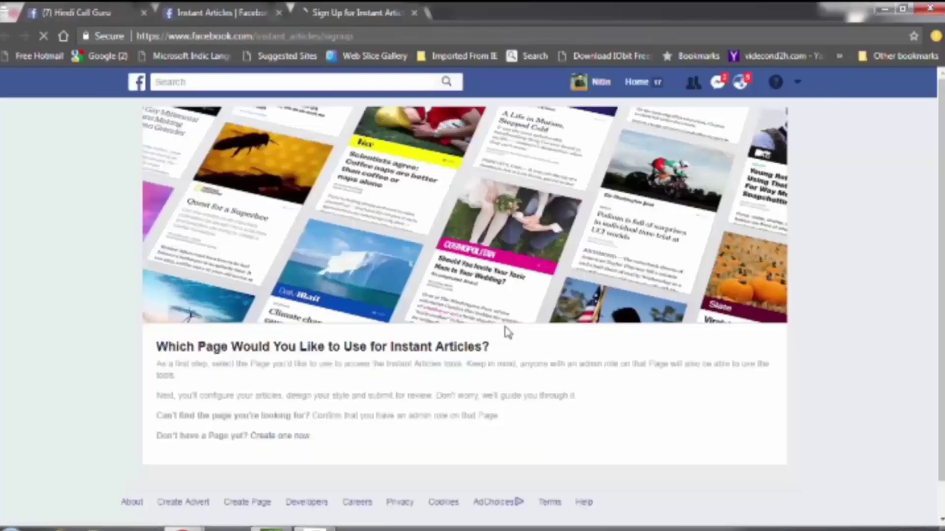
Choose the Hindi Cell Guru page for Instant Articles, accept the terms, request tool access and continue to its configuration
{"action": "scroll", "coordinate": [508, 333], "scroll_direction": "down", "scroll_amount": 3}
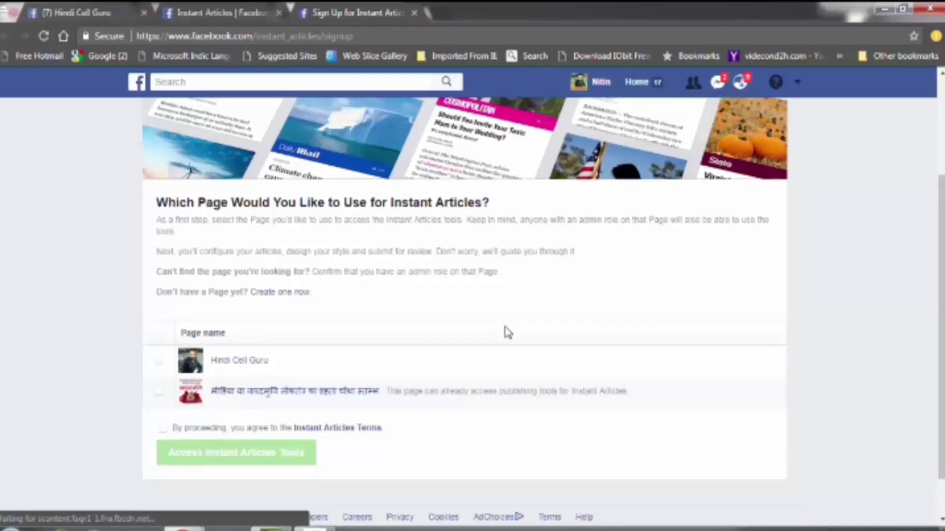
{"action": "left_click", "coordinate": [159, 364]}
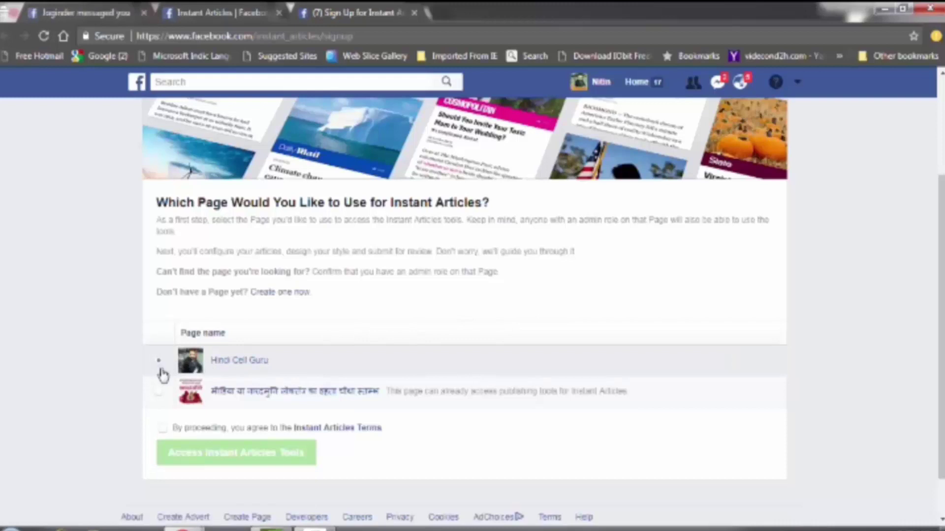
{"action": "left_click", "coordinate": [165, 428]}
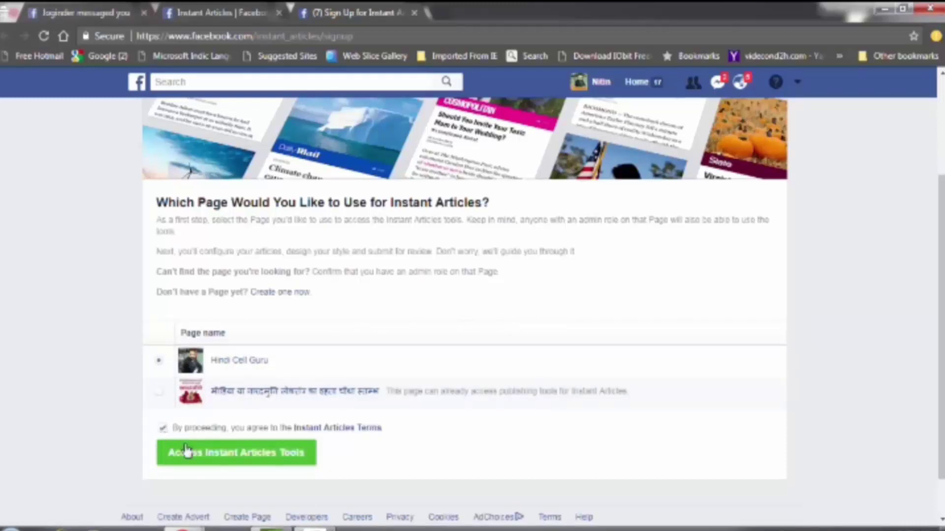
{"action": "left_click", "coordinate": [263, 460]}
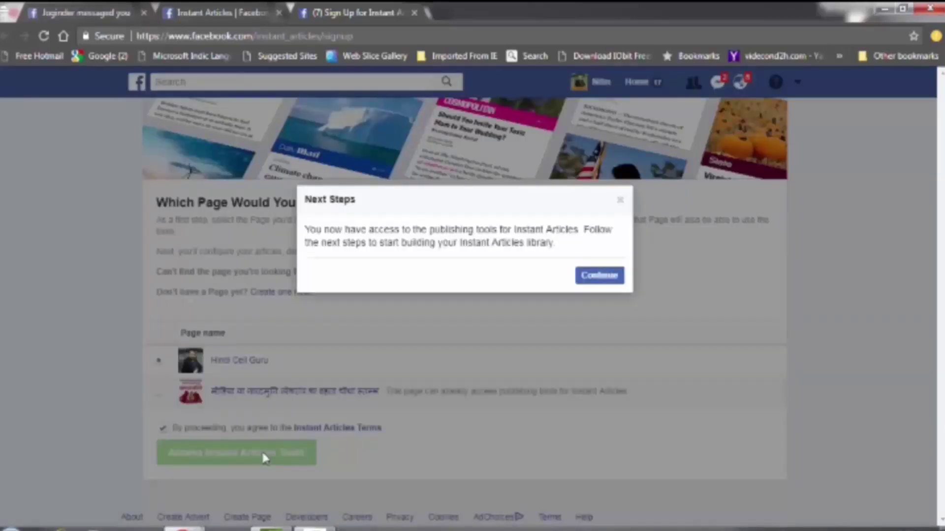
{"action": "left_click", "coordinate": [583, 280]}
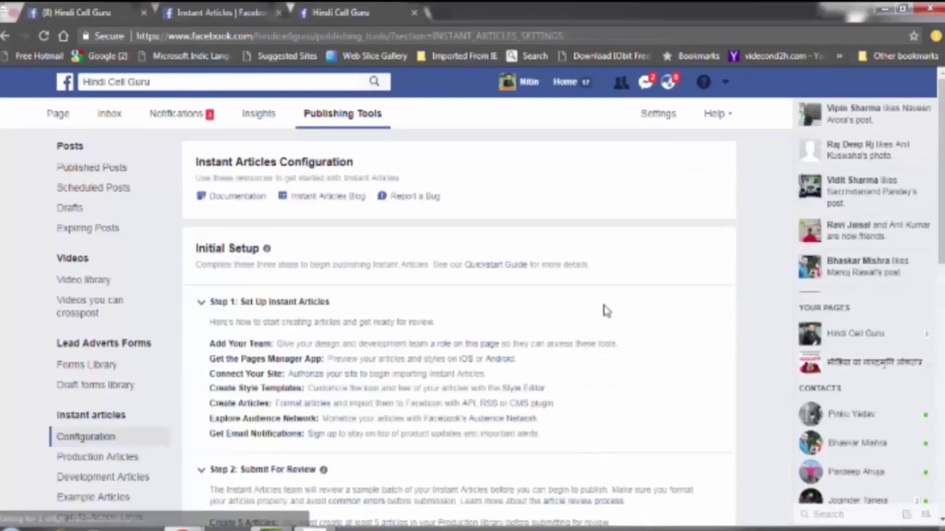
Compare the sections of the page's new Instant Articles configuration with those of its earlier Published Posts view
{"action": "scroll", "coordinate": [493, 336], "scroll_direction": "down", "scroll_amount": 2}
{"action": "scroll", "coordinate": [494, 336], "scroll_direction": "down", "scroll_amount": 3}
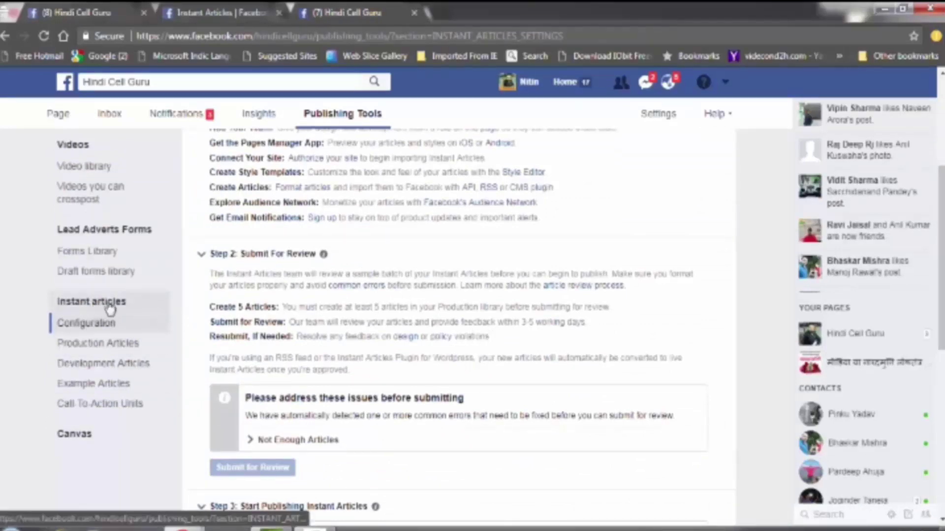
{"action": "left_click", "coordinate": [82, 13]}
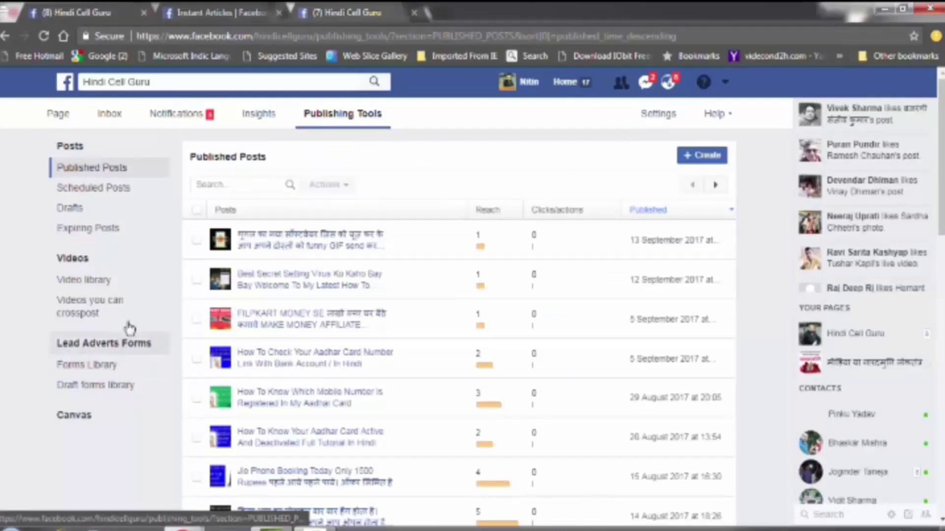
{"action": "left_click", "coordinate": [334, 17]}
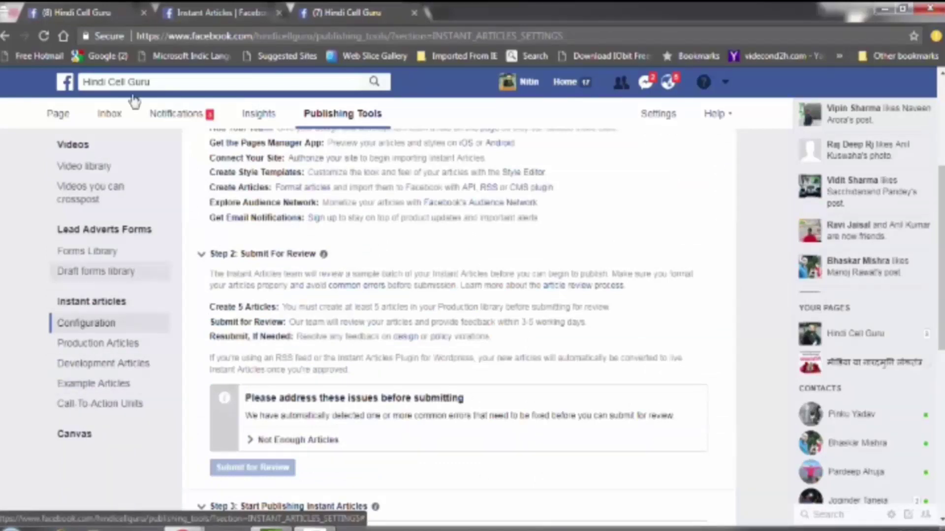
{"action": "left_click", "coordinate": [102, 11]}
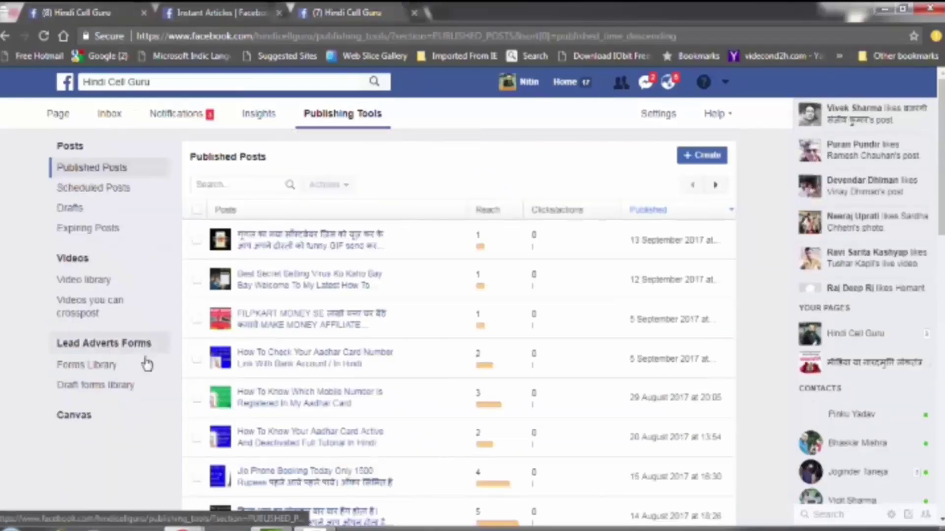
{"action": "left_click", "coordinate": [371, 14]}
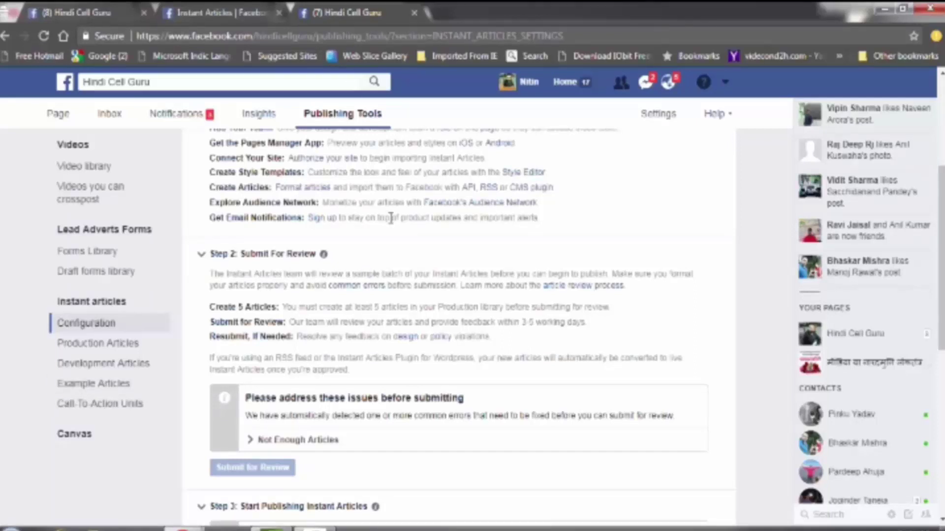
Review the Submit For Review and Start Publishing Instant Articles setup steps, highlighting the notice in each
{"action": "scroll", "coordinate": [390, 217], "scroll_direction": "down", "scroll_amount": 3}
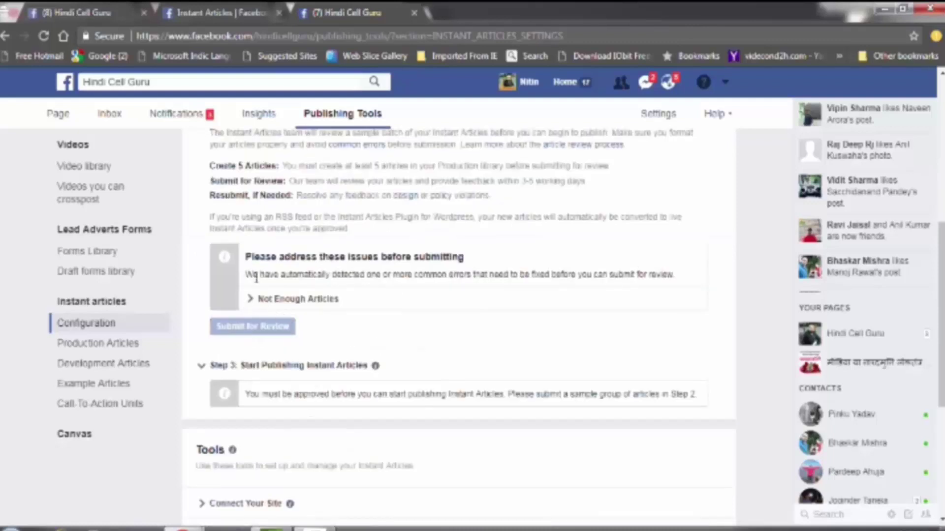
{"action": "left_click_drag", "start_coordinate": [246, 276], "coordinate": [678, 288]}
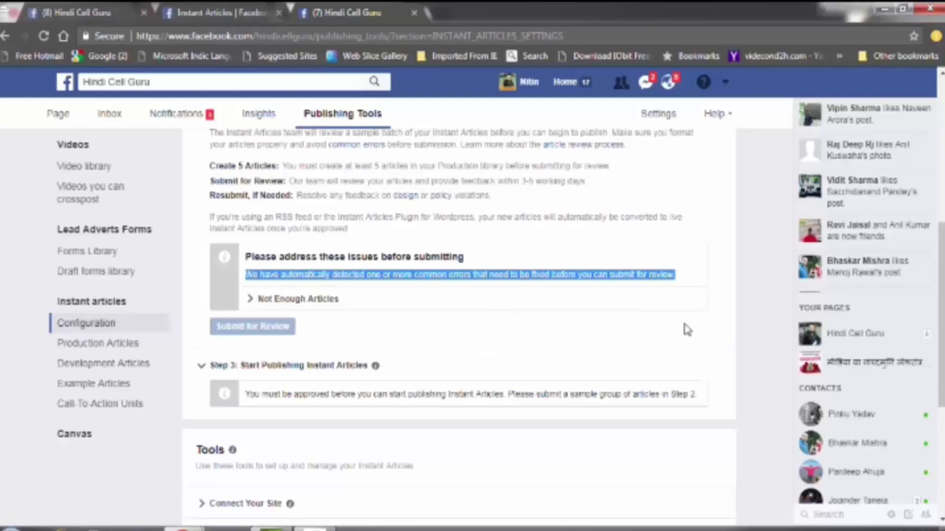
{"action": "left_click_drag", "start_coordinate": [941, 315], "coordinate": [942, 202]}
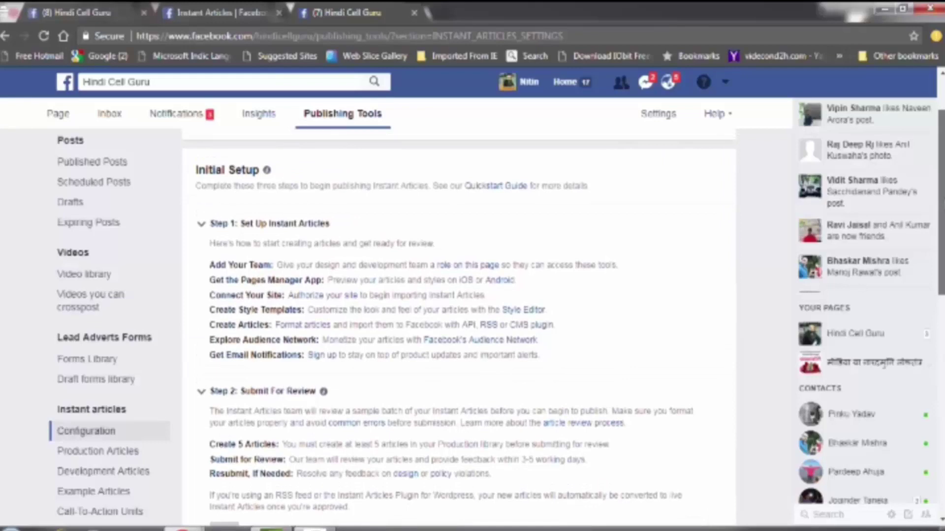
{"action": "left_click_drag", "start_coordinate": [942, 202], "coordinate": [942, 295]}
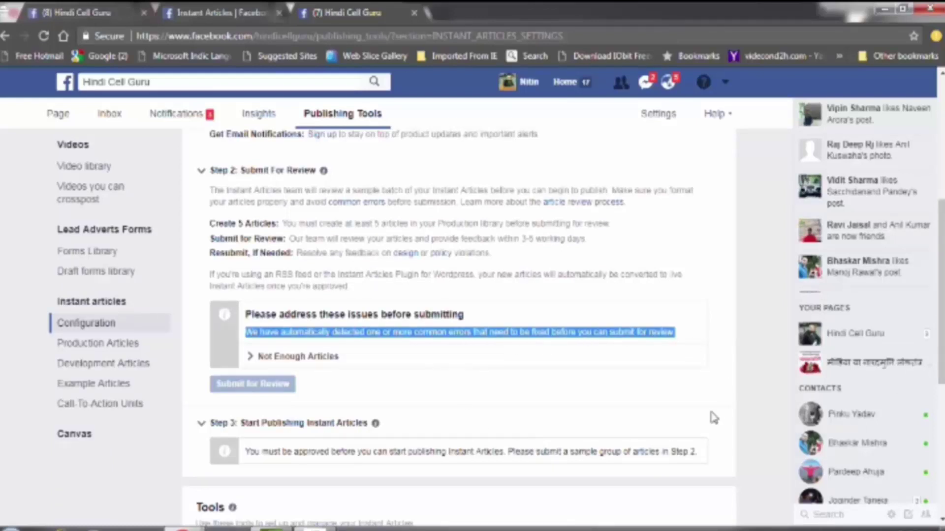
{"action": "left_click", "coordinate": [739, 396]}
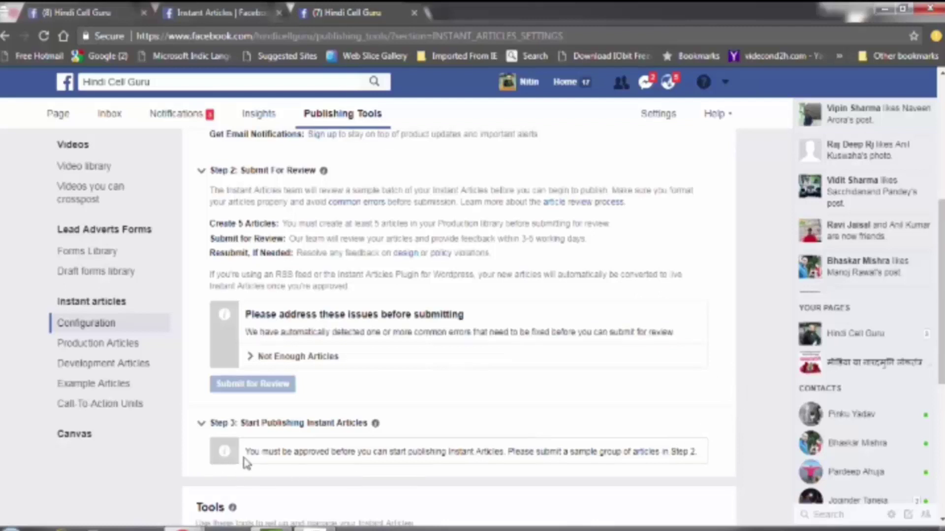
{"action": "left_click_drag", "start_coordinate": [244, 452], "coordinate": [709, 463]}
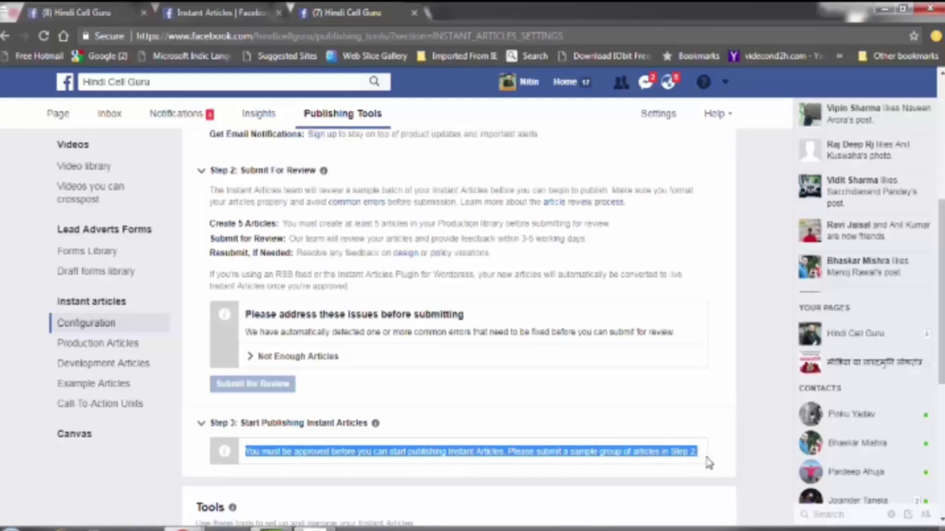
Expand the Not Enough Articles issue under Submit For Review and highlight its requirement
{"action": "scroll", "coordinate": [708, 465], "scroll_direction": "down", "scroll_amount": 3}
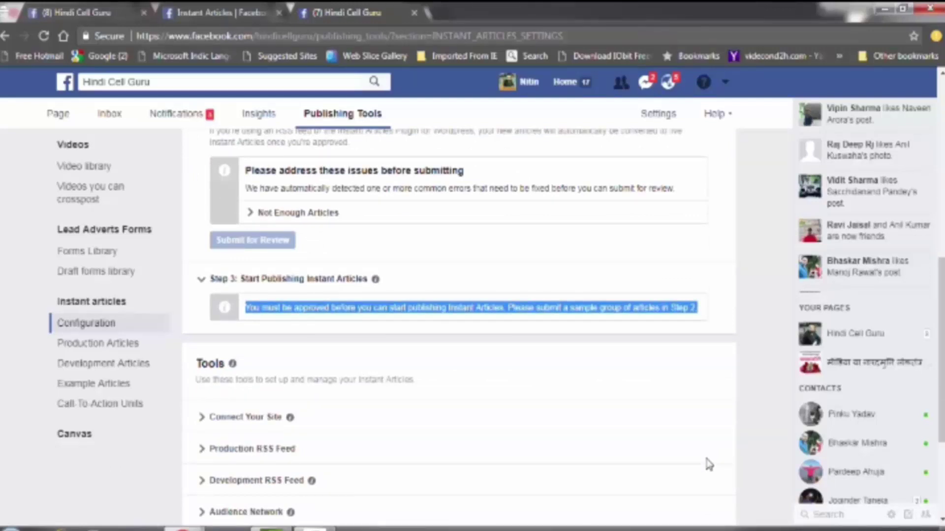
{"action": "left_click", "coordinate": [276, 212]}
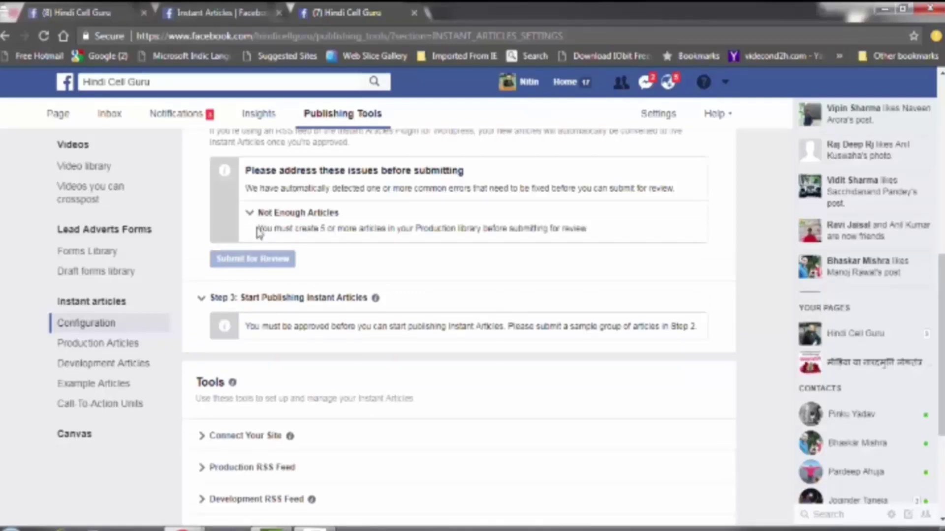
{"action": "left_click_drag", "start_coordinate": [256, 230], "coordinate": [590, 241]}
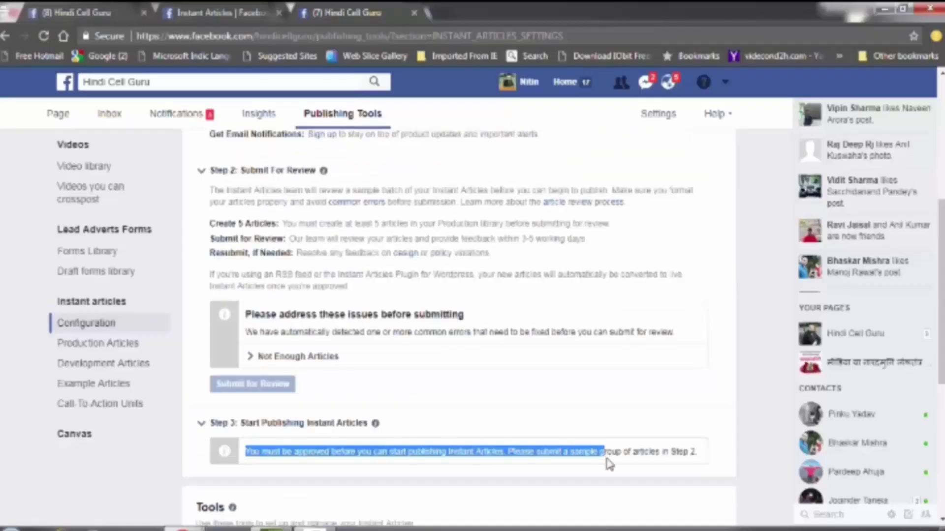
{"action": "left_click_drag", "start_coordinate": [607, 462], "coordinate": [708, 463]}
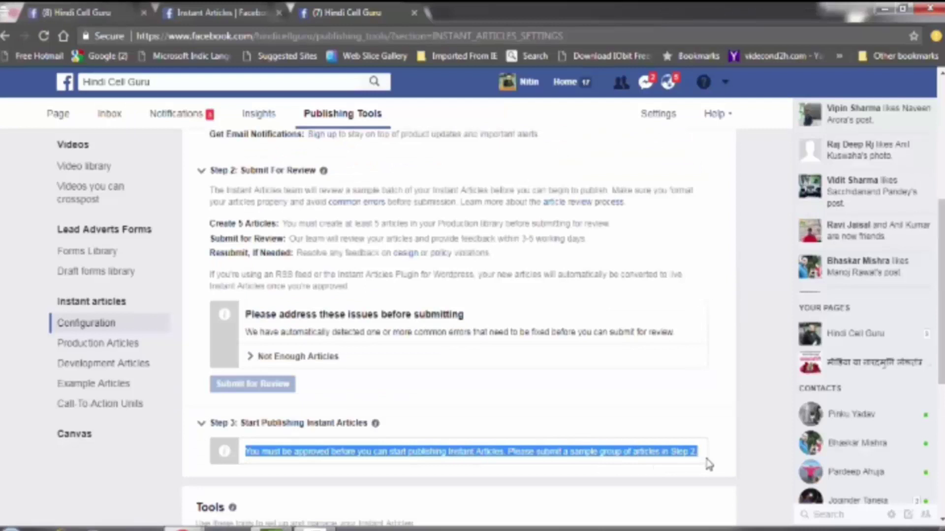
{"action": "scroll", "coordinate": [708, 466], "scroll_direction": "down", "scroll_amount": 3}
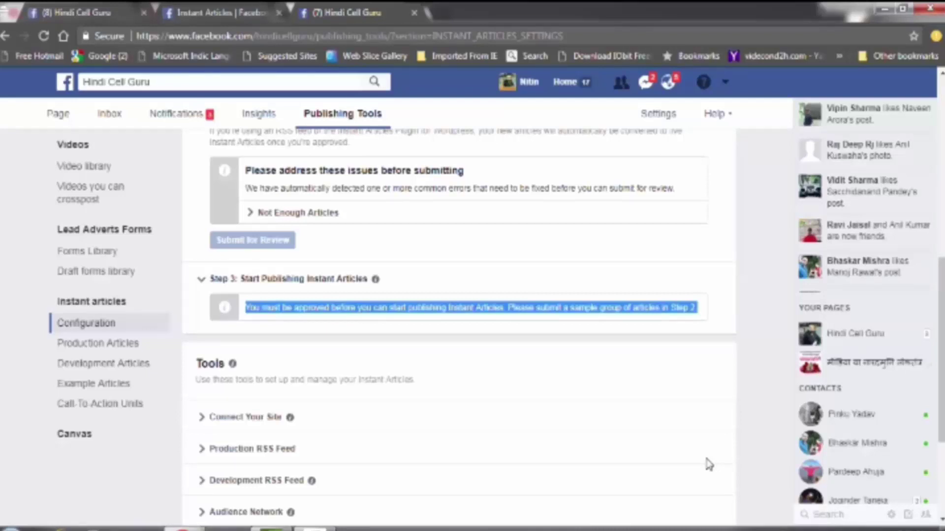
{"action": "left_click", "coordinate": [283, 212]}
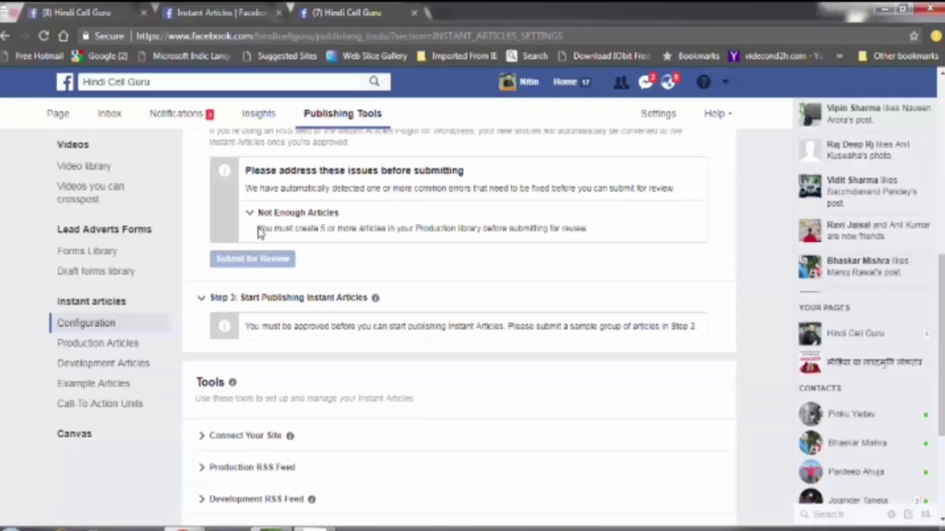
{"action": "left_click_drag", "start_coordinate": [259, 231], "coordinate": [589, 241]}
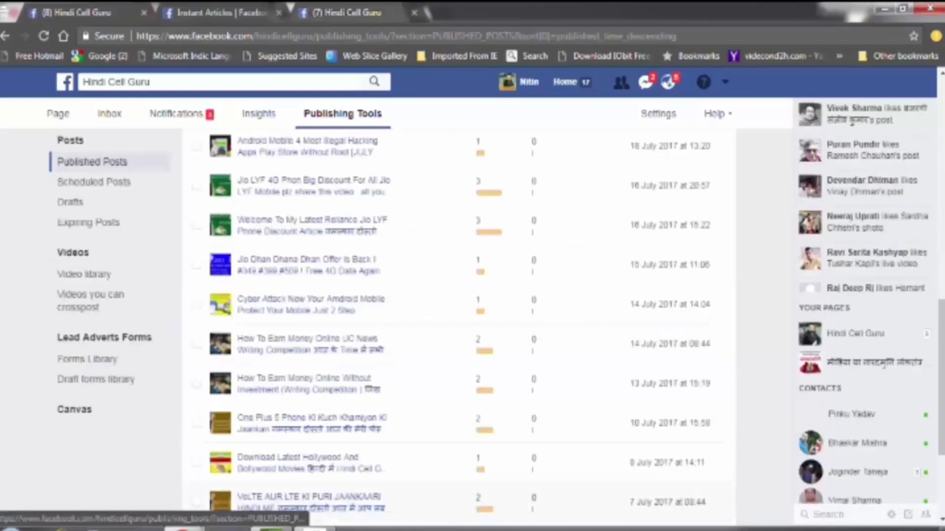
Switch to the browser window with the hindicellguru.com blog, copy its web address and look over the home page
{"action": "left_click", "coordinate": [105, 20]}
{"action": "mouse_move", "coordinate": [184, 521]}
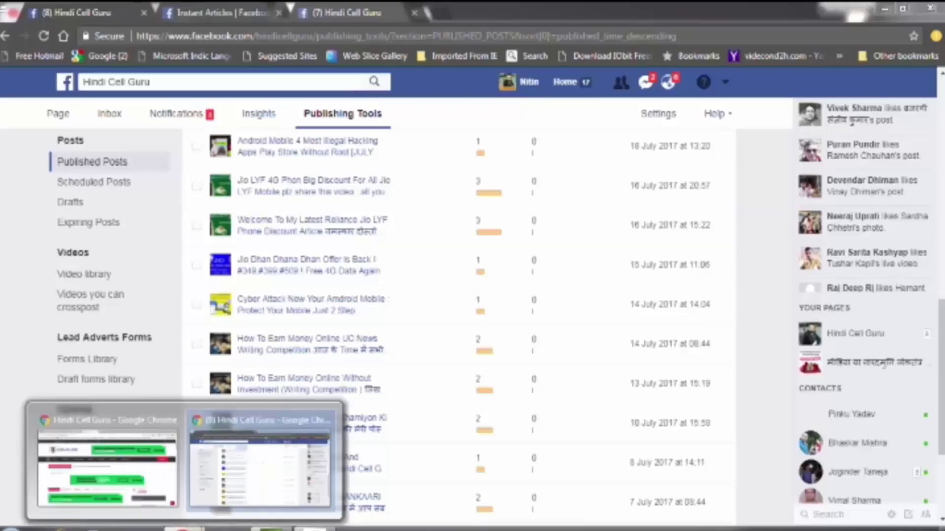
{"action": "left_click", "coordinate": [128, 477]}
{"action": "key", "text": "ctrl+l"}
{"action": "key", "text": "ctrl+c"}
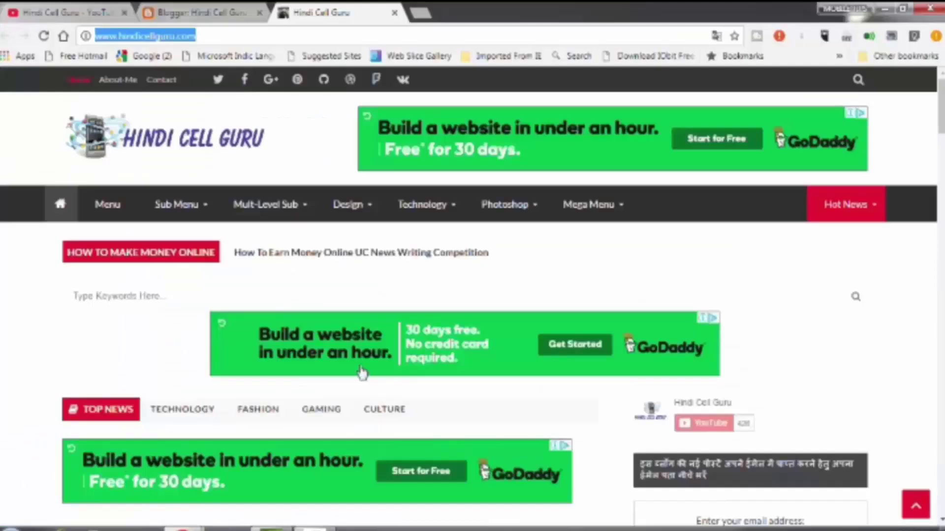
{"action": "left_click_drag", "start_coordinate": [941, 128], "coordinate": [941, 215]}
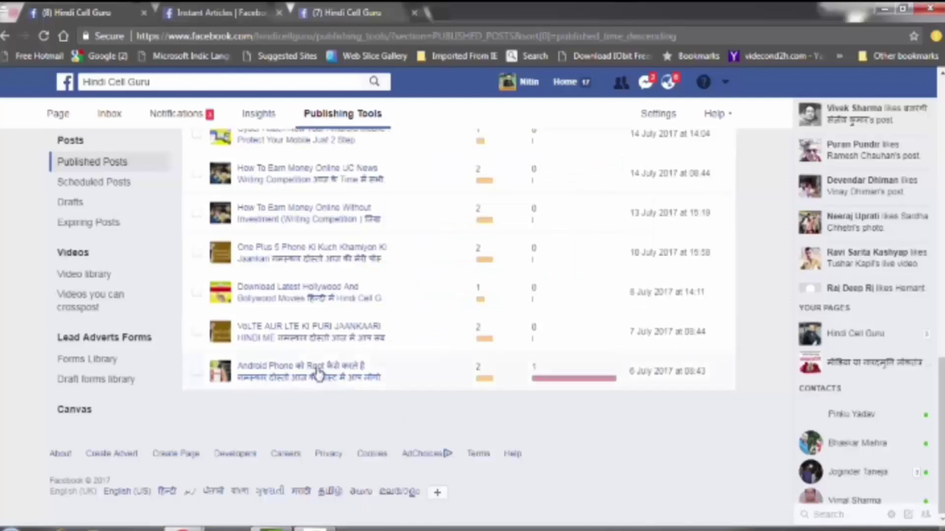
Open the blog article "How To Protect Your Android Mobile Virus New Secret Setting" and read through its text and images
{"action": "left_click", "coordinate": [317, 373]}
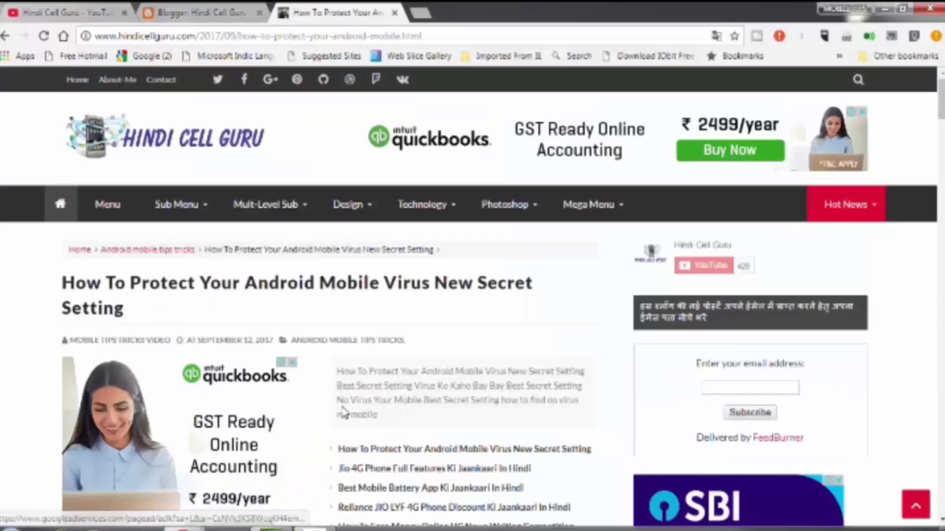
{"action": "scroll", "coordinate": [323, 405], "scroll_direction": "down", "scroll_amount": 10}
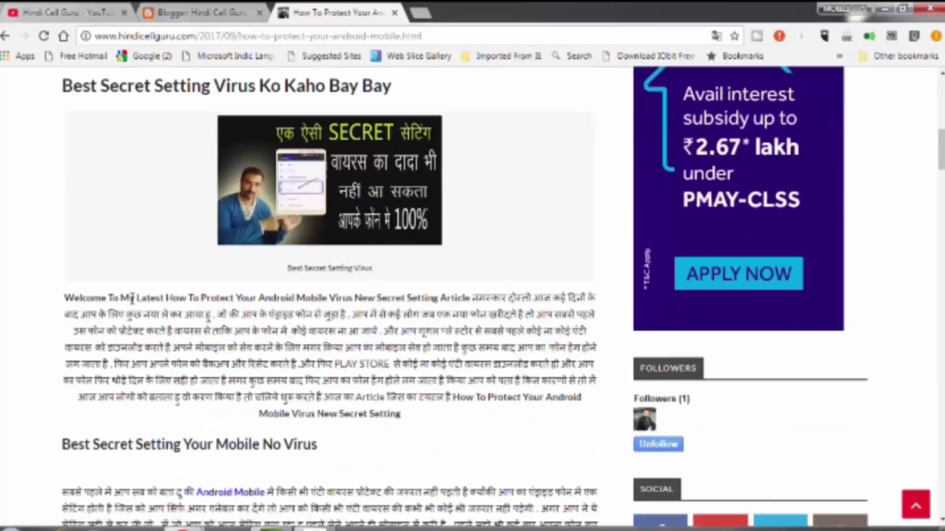
{"action": "scroll", "coordinate": [323, 405], "scroll_direction": "down", "scroll_amount": 3}
{"action": "scroll", "coordinate": [364, 377], "scroll_direction": "down", "scroll_amount": 11}
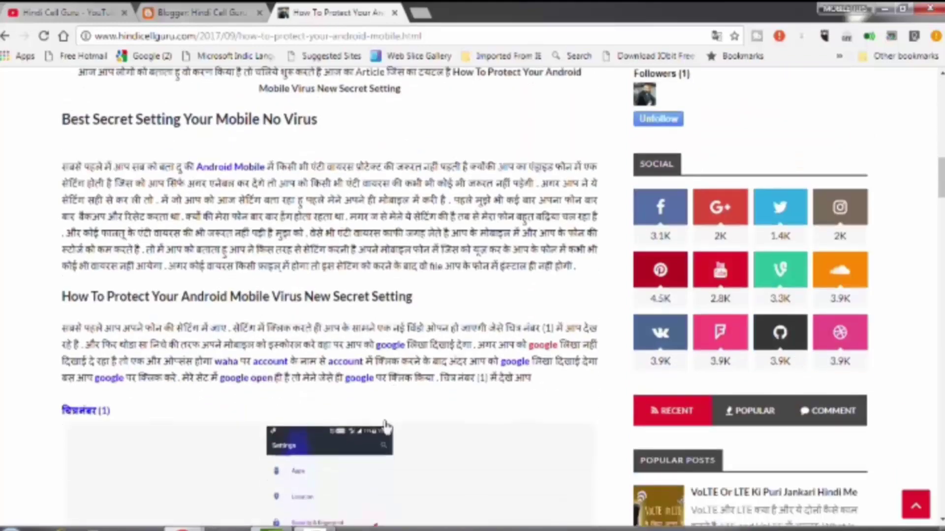
{"action": "scroll", "coordinate": [273, 403], "scroll_direction": "down", "scroll_amount": 20}
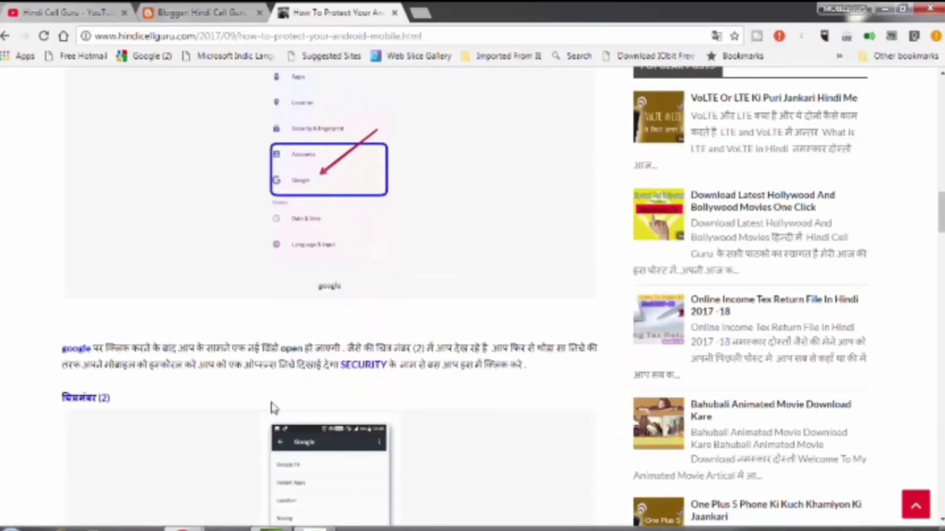
{"action": "scroll", "coordinate": [272, 403], "scroll_direction": "down", "scroll_amount": 20}
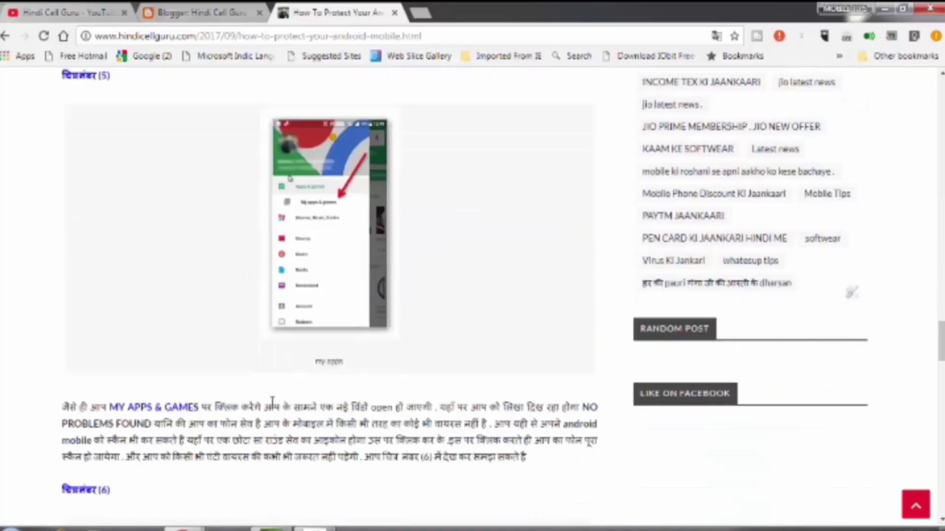
Read the rest of the blog article through its closing text, and switch back to the Instant Articles configuration page
{"action": "scroll", "coordinate": [274, 408], "scroll_direction": "up", "scroll_amount": 20}
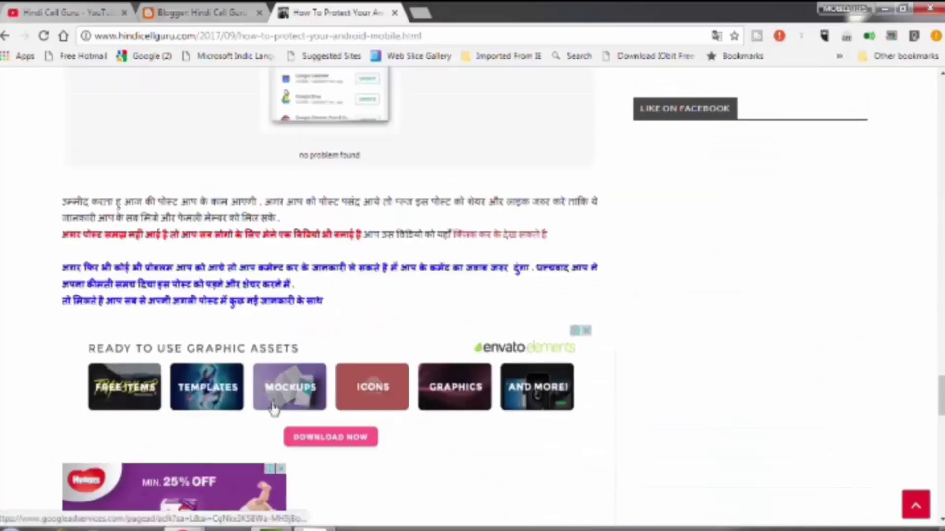
{"action": "scroll", "coordinate": [643, 396], "scroll_direction": "up", "scroll_amount": 20}
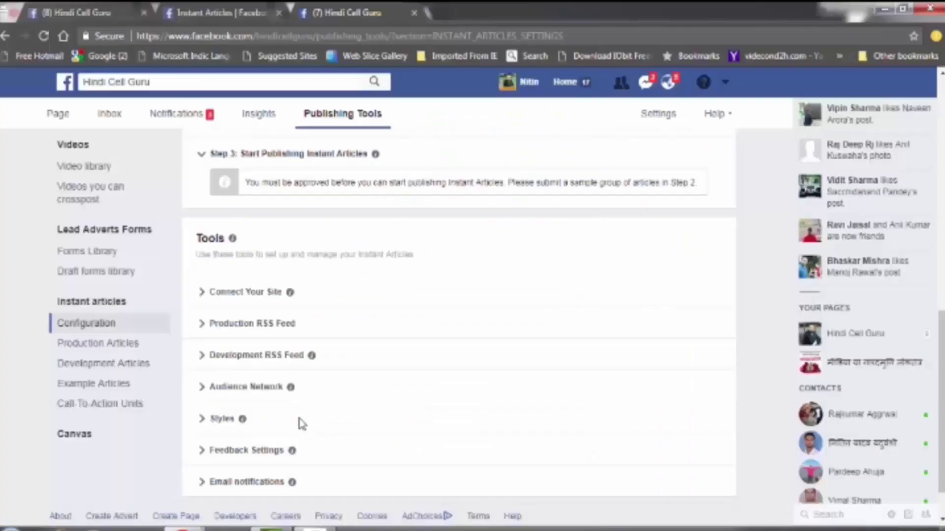
Expand the Connect Your Site tool, review its instructions and highlight the fb:pages meta tag code
{"action": "left_click", "coordinate": [239, 295]}
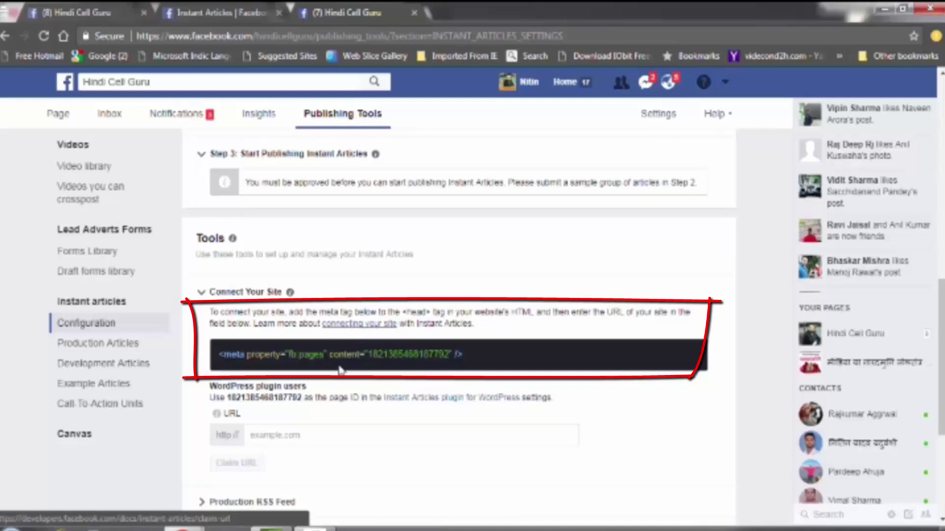
{"action": "scroll", "coordinate": [277, 412], "scroll_direction": "down", "scroll_amount": 3}
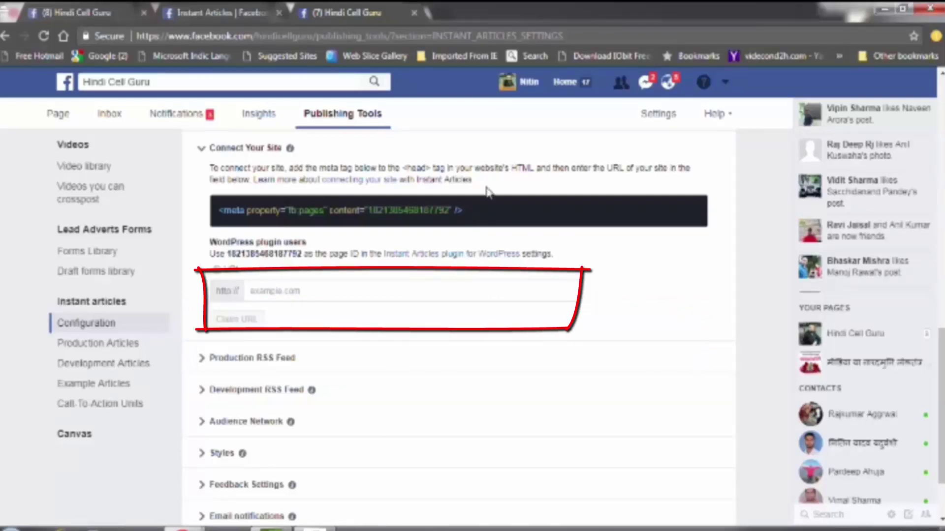
{"action": "left_click_drag", "start_coordinate": [461, 212], "coordinate": [226, 229]}
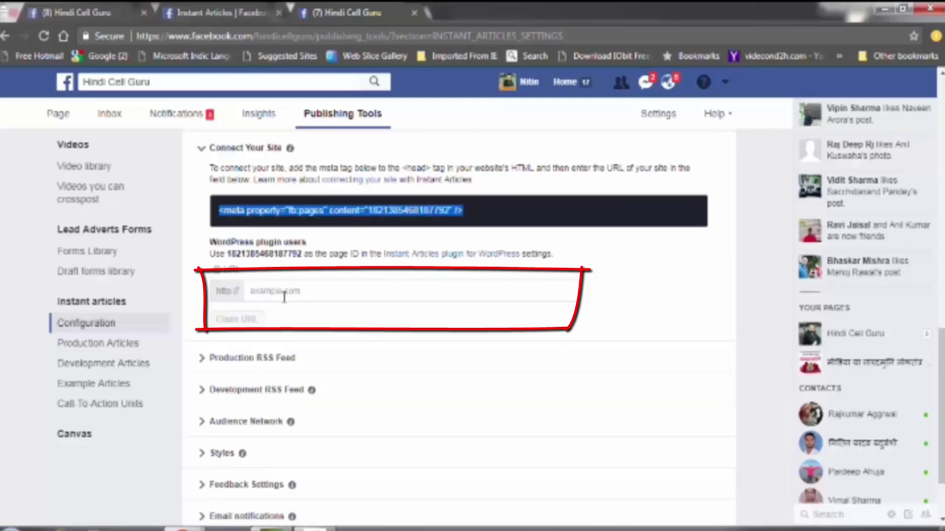
{"action": "left_click", "coordinate": [251, 290]}
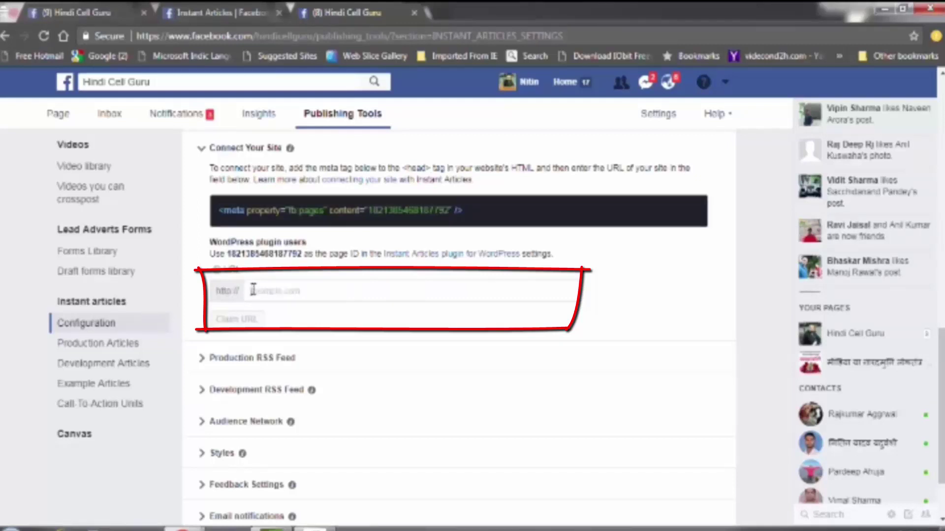
{"action": "right_click", "coordinate": [251, 291]}
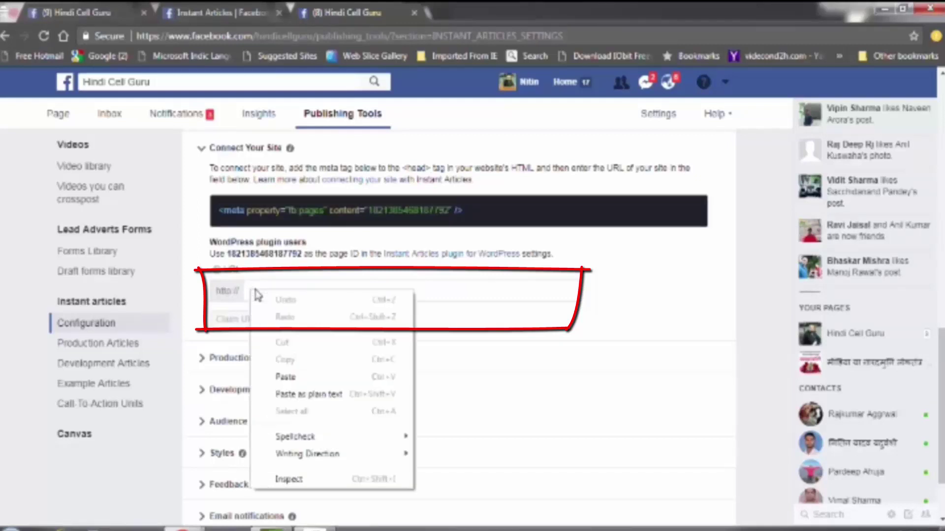
{"action": "left_click", "coordinate": [291, 377]}
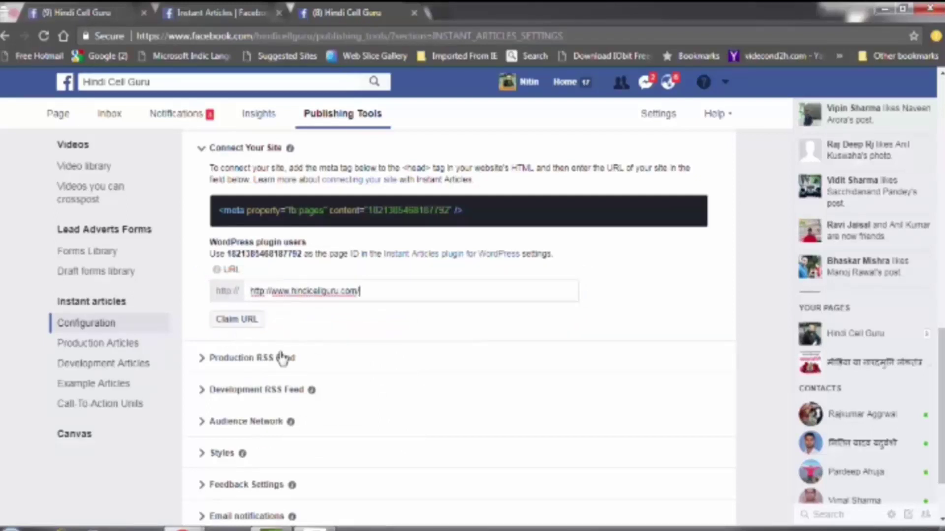
Expand the Production RSS Feed tool and look over its RSS feed URL and HTTP authentication settings
{"action": "left_click", "coordinate": [249, 365]}
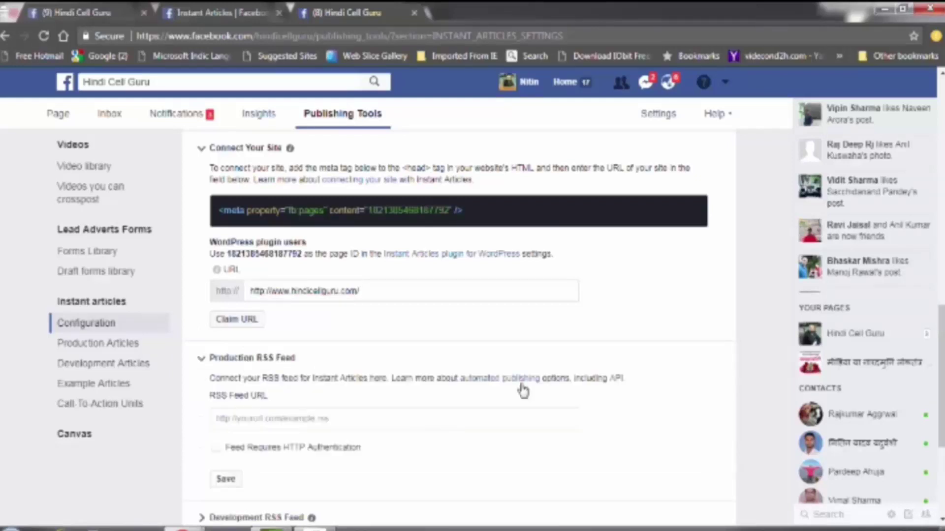
{"action": "scroll", "coordinate": [480, 403], "scroll_direction": "down", "scroll_amount": 3}
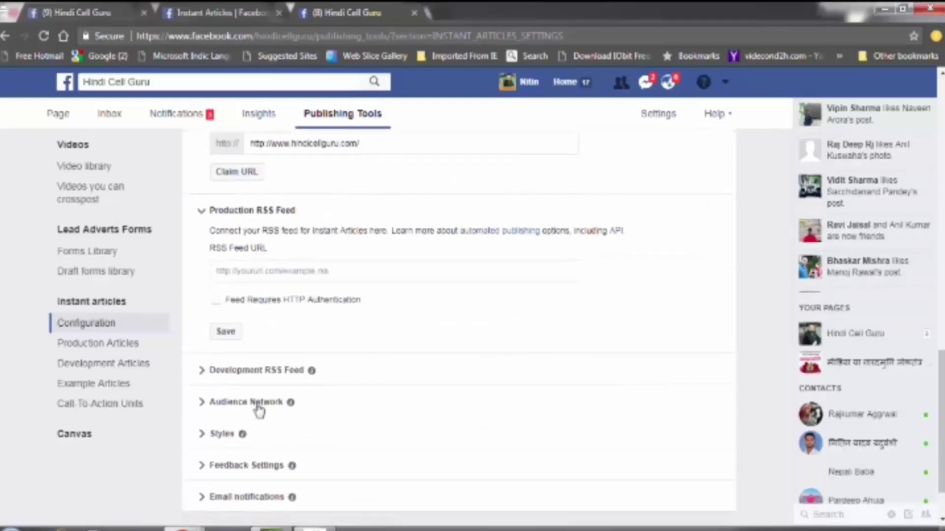
{"action": "scroll", "coordinate": [260, 410], "scroll_direction": "down", "scroll_amount": 2}
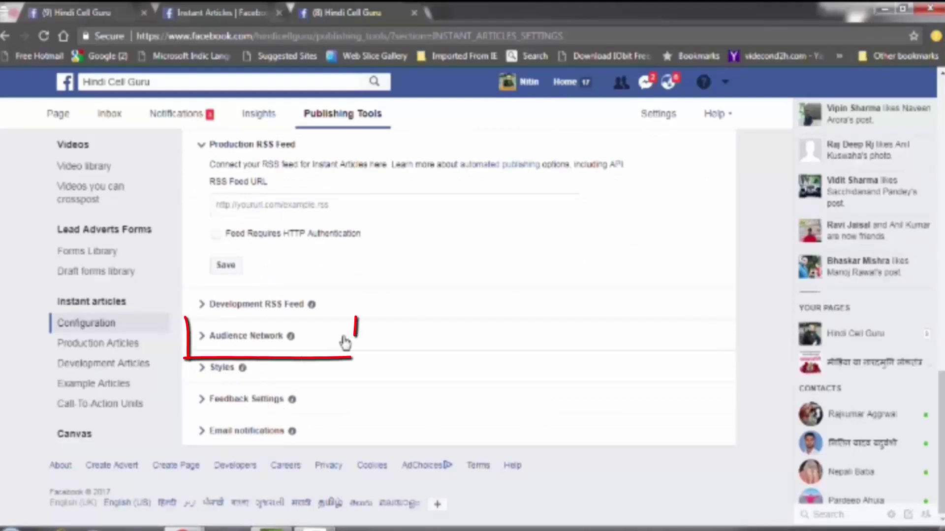
Expand Audience Network, accept its terms and get started, and open Your Dashboard from its resources
{"action": "left_click", "coordinate": [203, 338]}
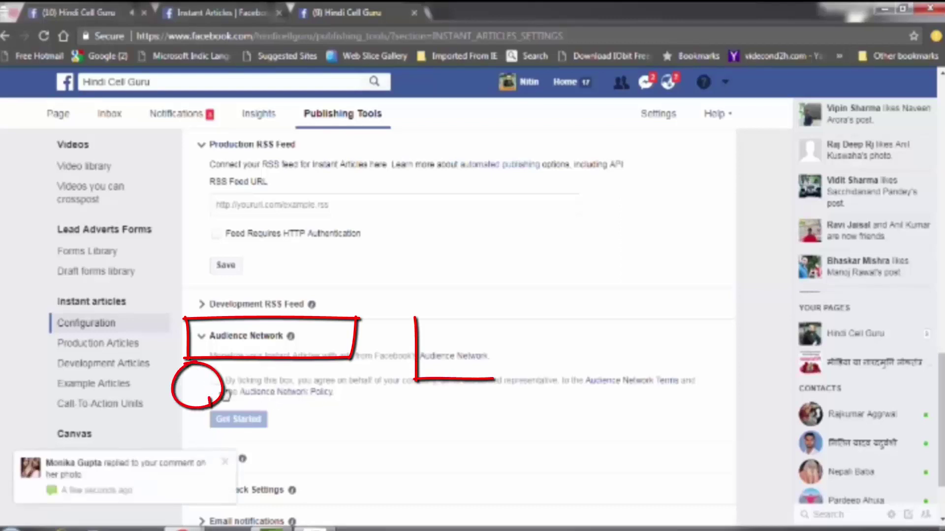
{"action": "left_click", "coordinate": [475, 358]}
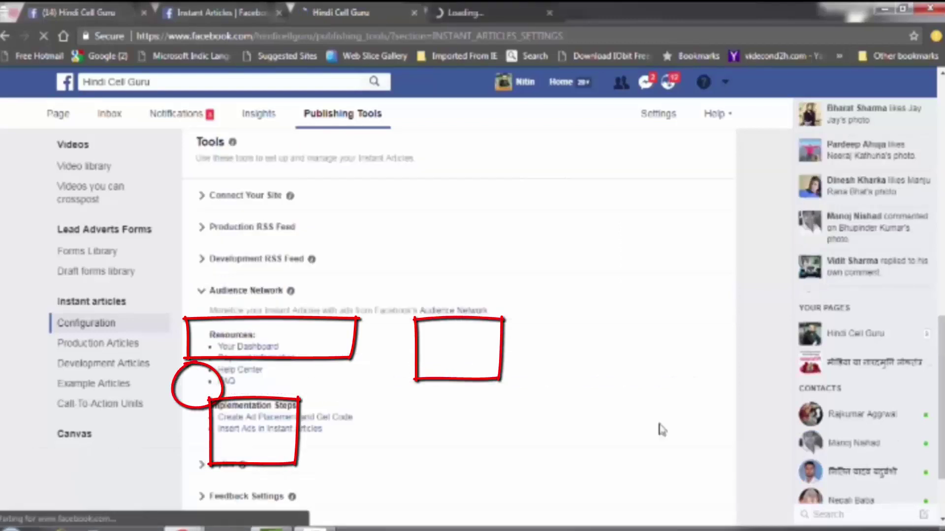
{"action": "scroll", "coordinate": [662, 430], "scroll_direction": "down", "scroll_amount": 2}
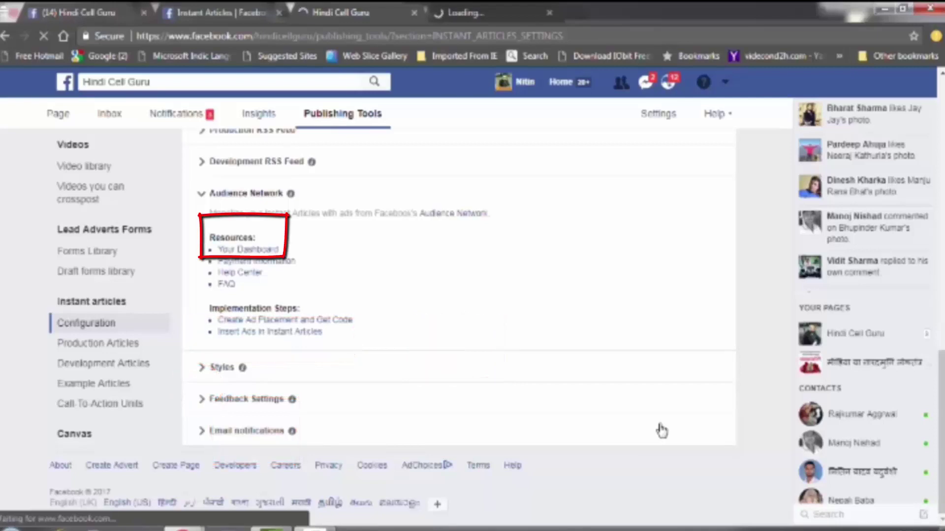
{"action": "scroll", "coordinate": [661, 431], "scroll_direction": "up", "scroll_amount": 14}
{"action": "left_click", "coordinate": [506, 8]}
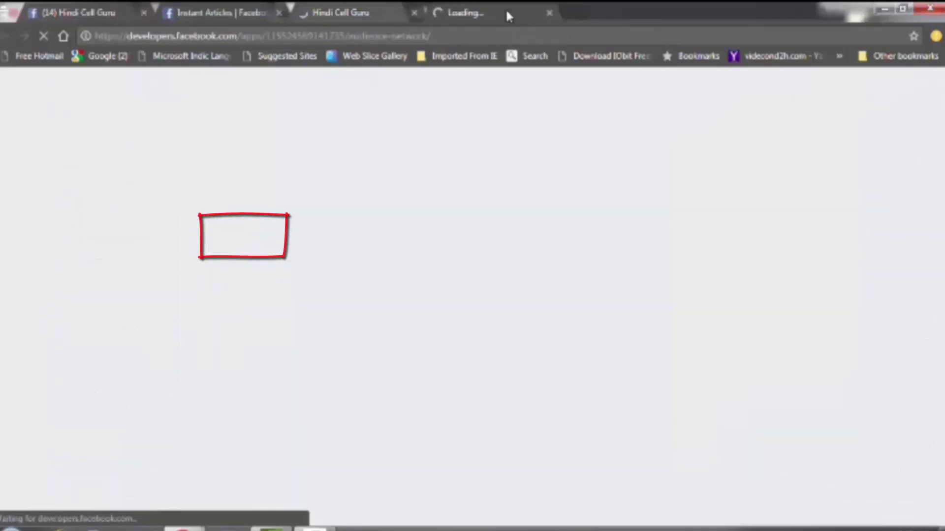
{"action": "left_click", "coordinate": [376, 9]}
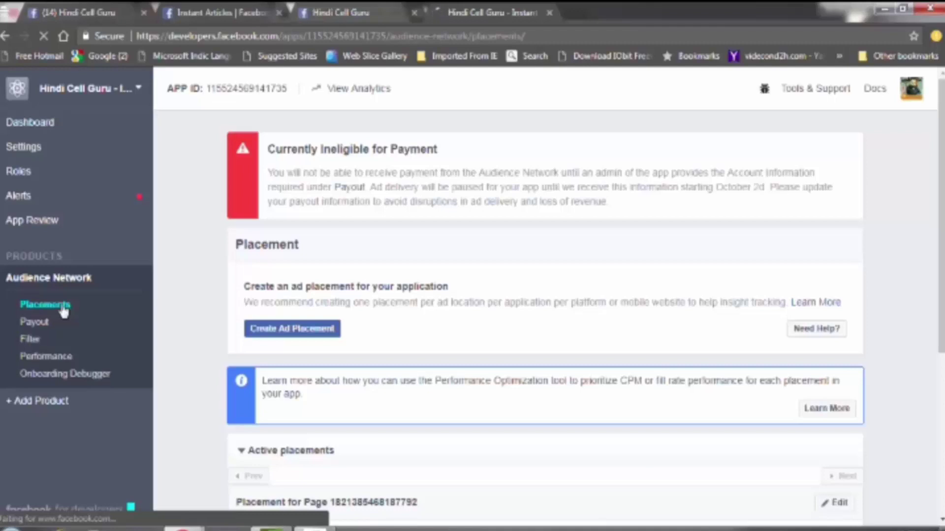
Review the Audience Network Placements page with its active, disabled and blocked placements, and the Payout page's account information
{"action": "scroll", "coordinate": [535, 454], "scroll_direction": "down", "scroll_amount": 2}
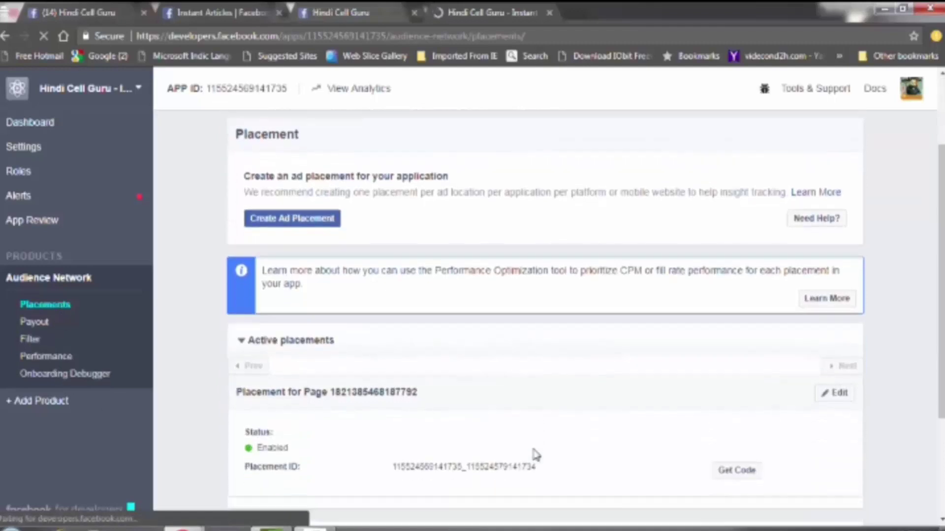
{"action": "scroll", "coordinate": [536, 454], "scroll_direction": "down", "scroll_amount": 1}
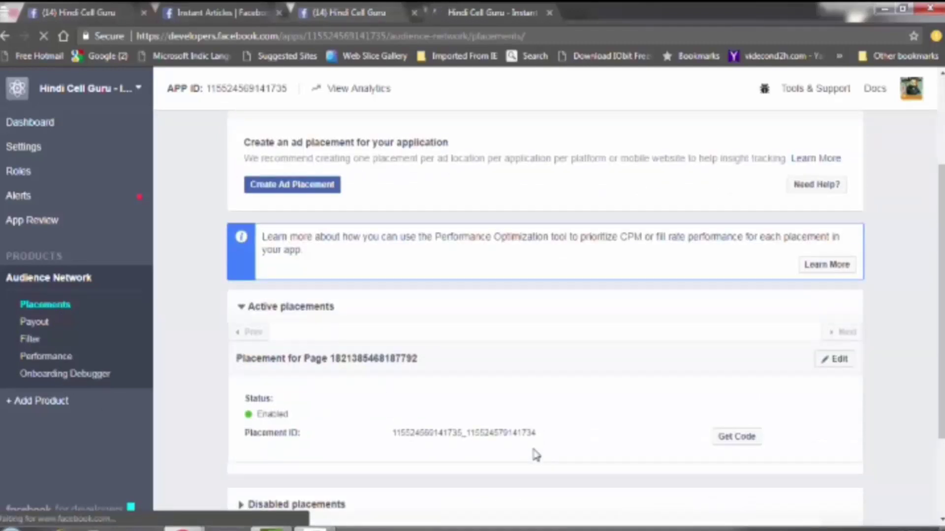
{"action": "scroll", "coordinate": [374, 398], "scroll_direction": "down", "scroll_amount": 3}
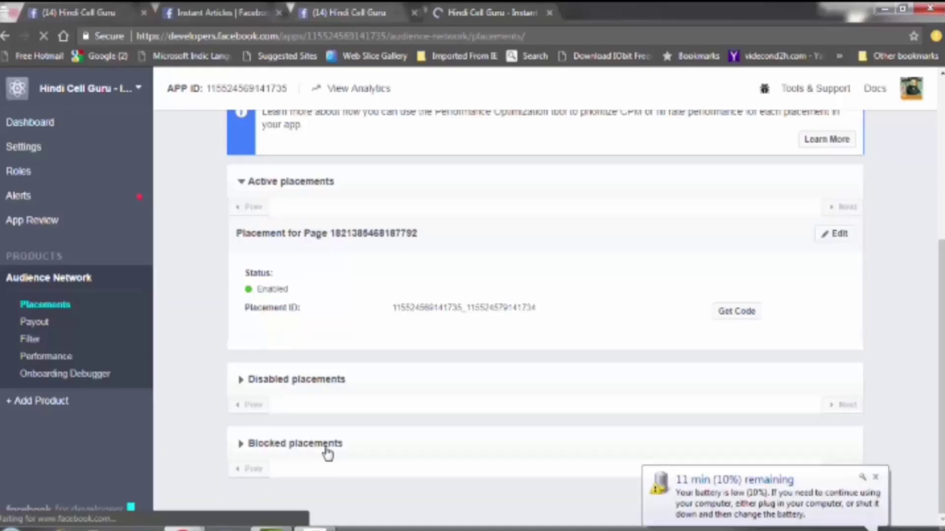
{"action": "scroll", "coordinate": [328, 453], "scroll_direction": "up", "scroll_amount": 3}
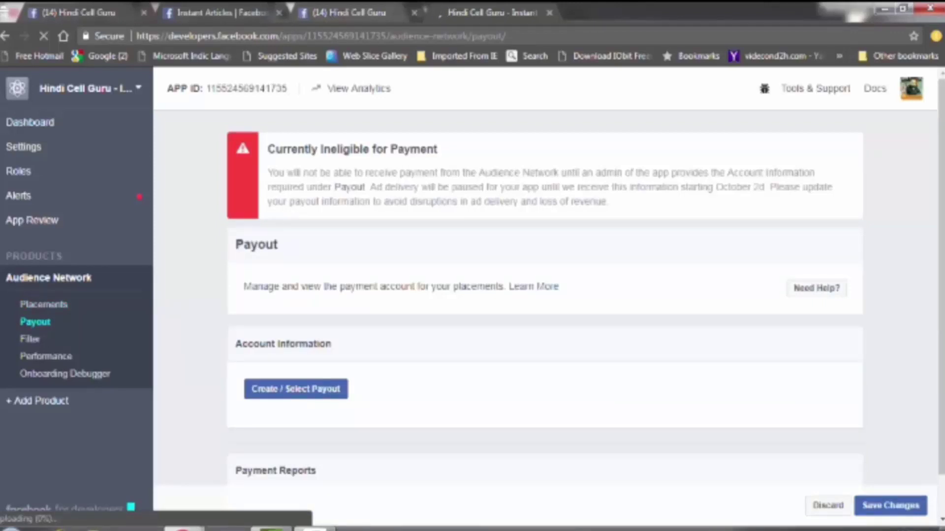
{"action": "scroll", "coordinate": [541, 296], "scroll_direction": "down", "scroll_amount": 1}
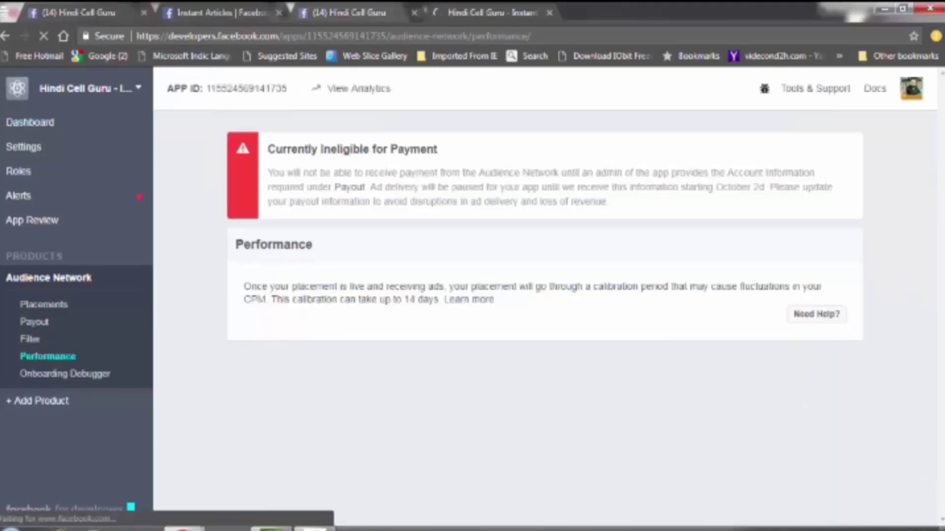
Open the Audience Network Performance page and examine its date range, impressions, clicks, estimated revenue and performance details table
{"action": "scroll", "coordinate": [542, 295], "scroll_direction": "down", "scroll_amount": 3}
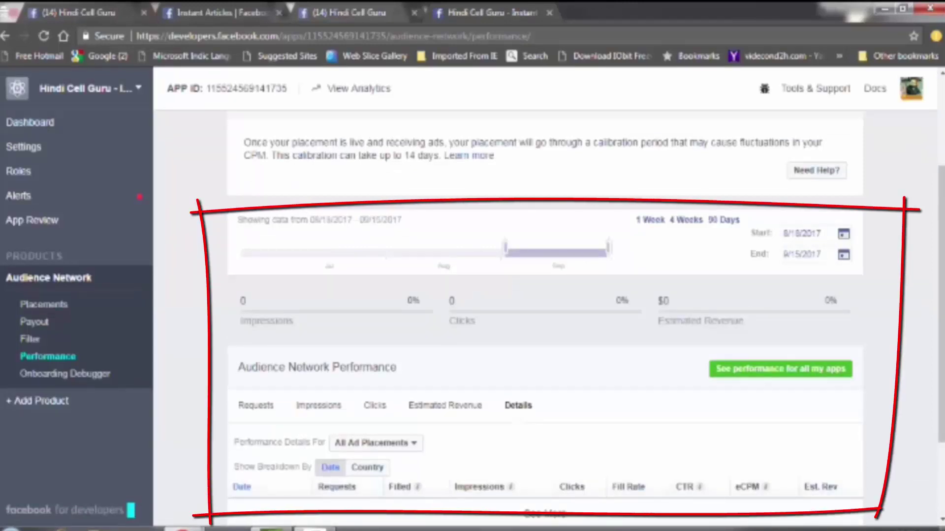
{"action": "scroll", "coordinate": [541, 320], "scroll_direction": "down", "scroll_amount": 3}
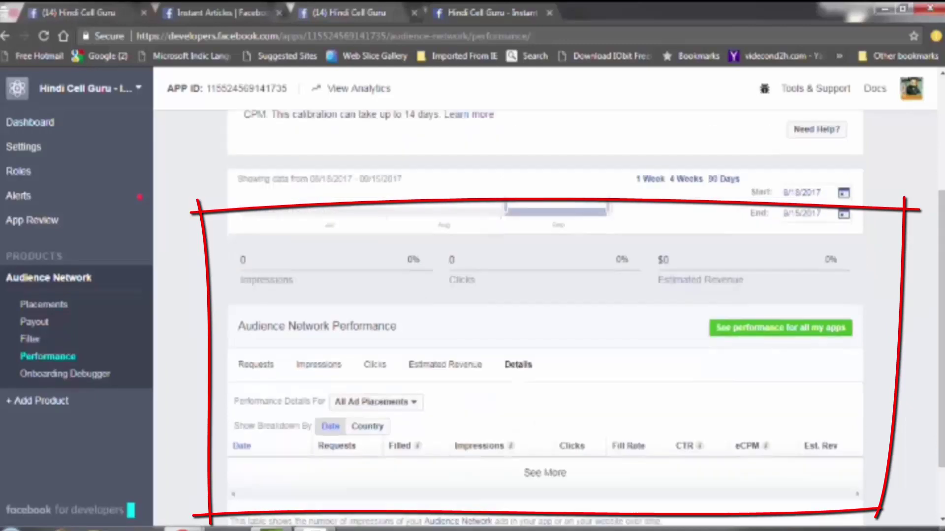
{"action": "scroll", "coordinate": [541, 320], "scroll_direction": "up", "scroll_amount": 2}
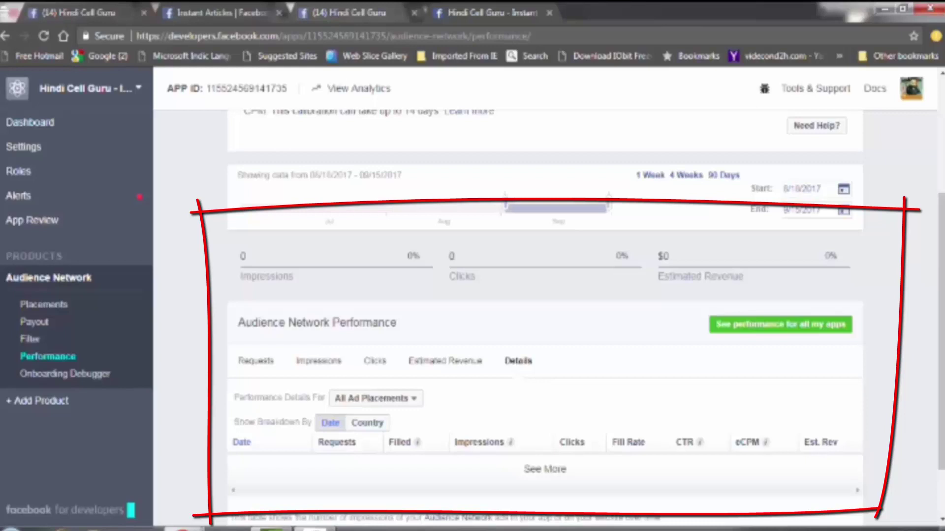
{"action": "scroll", "coordinate": [544, 320], "scroll_direction": "down", "scroll_amount": 2}
{"action": "scroll", "coordinate": [545, 320], "scroll_direction": "up", "scroll_amount": 2}
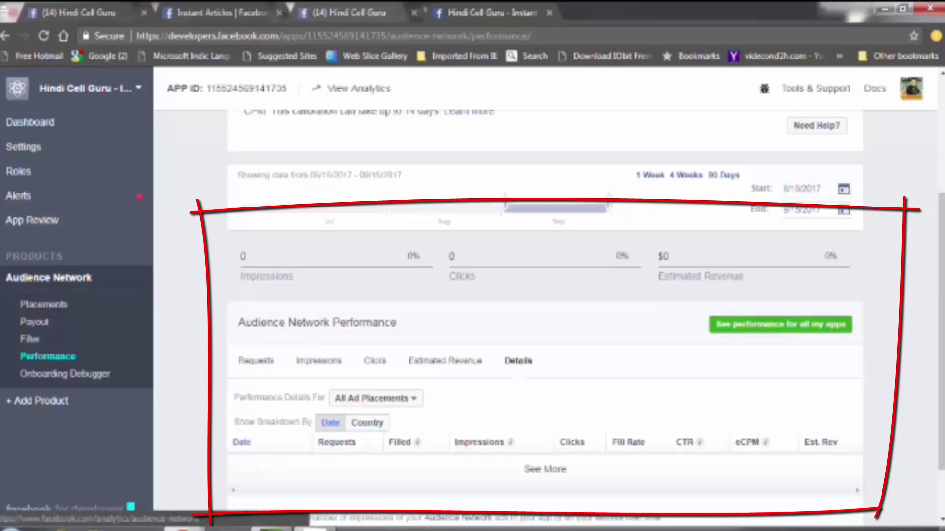
{"action": "scroll", "coordinate": [545, 314], "scroll_direction": "down", "scroll_amount": 3}
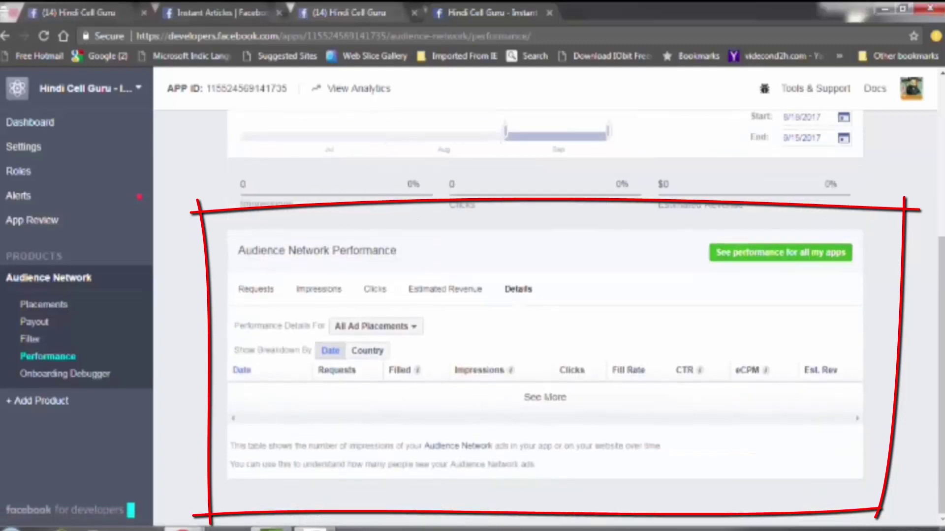